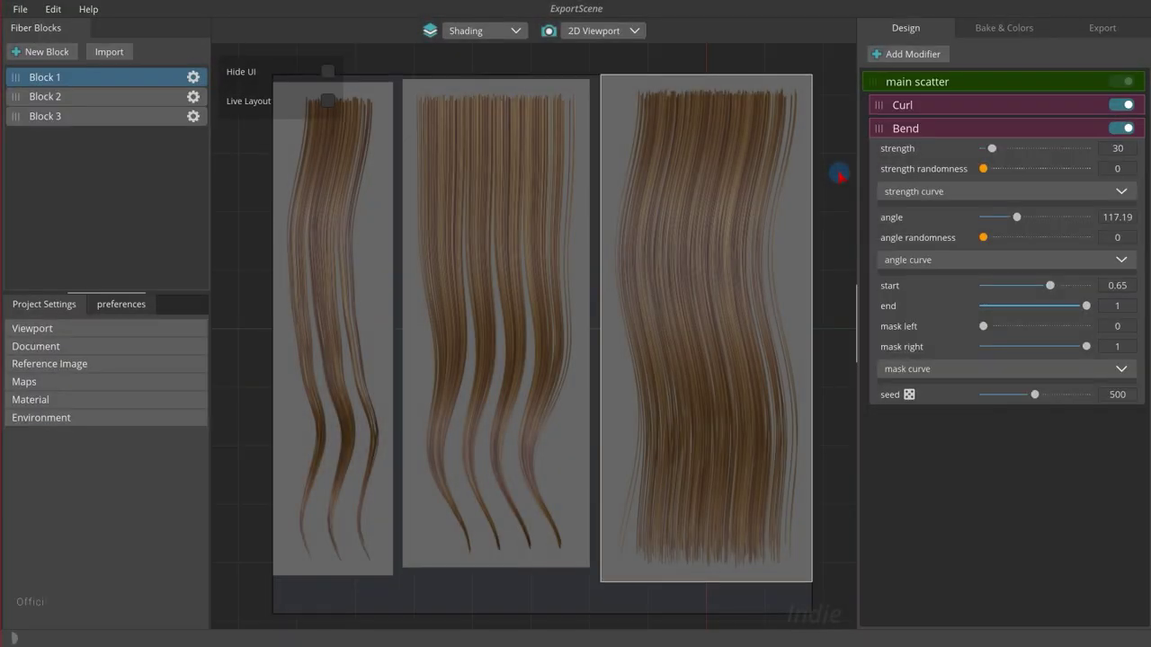
On the Bake & Colors tab, leave both the gradient remap and root-tip filters collapsed.
left_click(1006, 33)
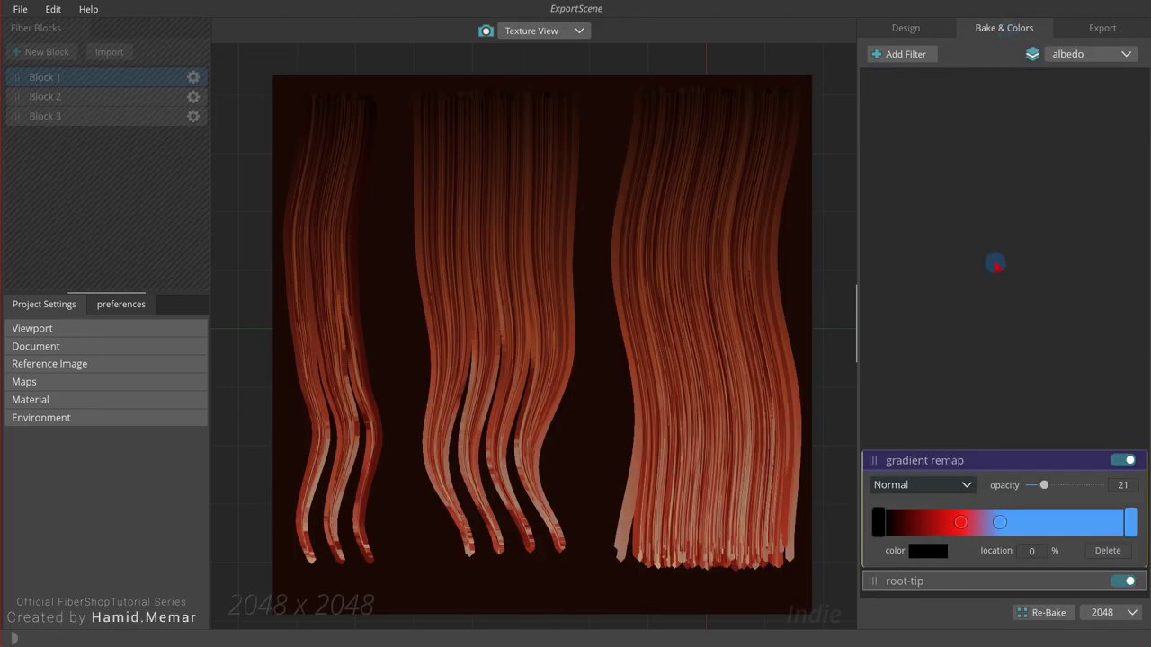
left_click(1002, 460)
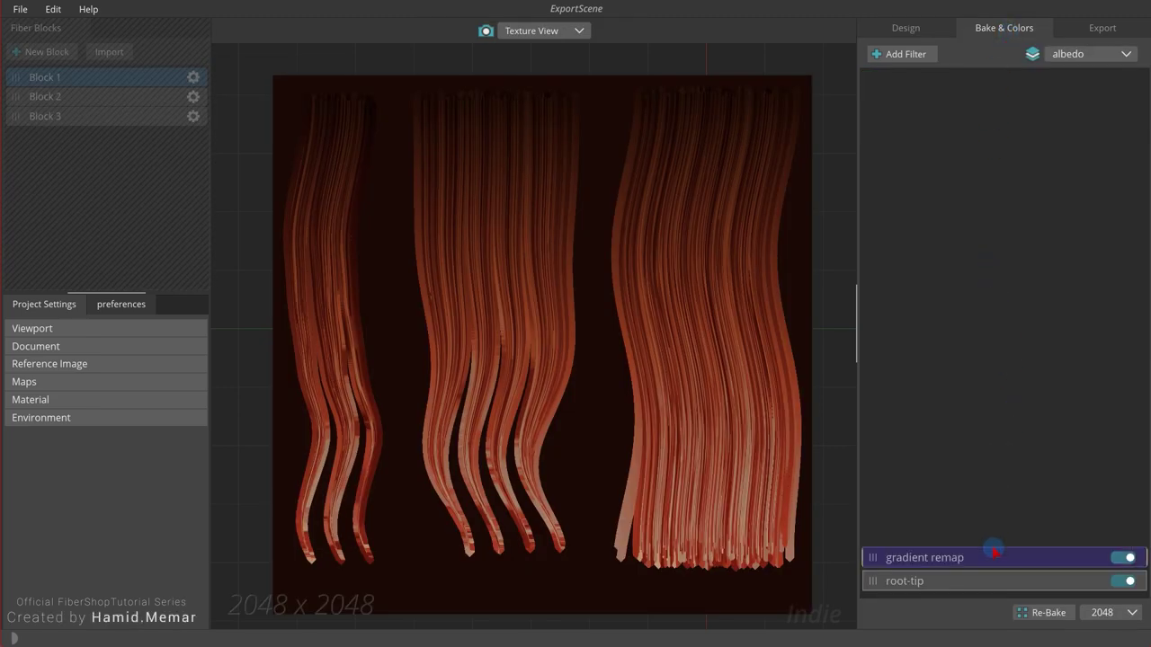
left_click(996, 581)
left_click(1004, 490)
left_click(1007, 558)
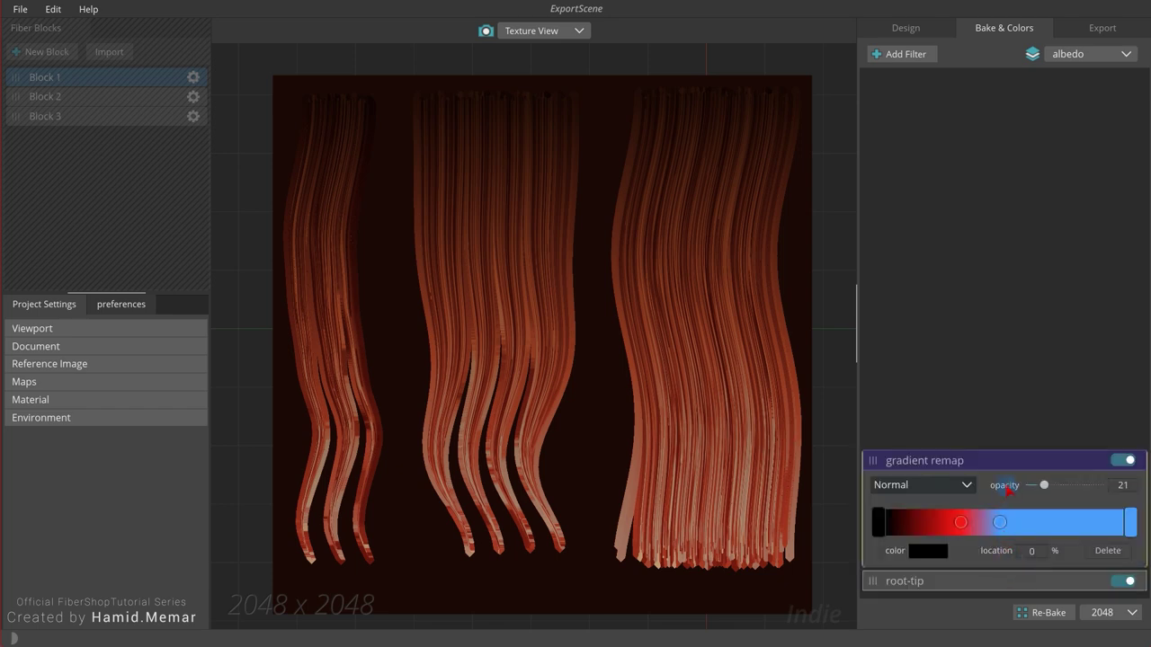
left_click(1003, 461)
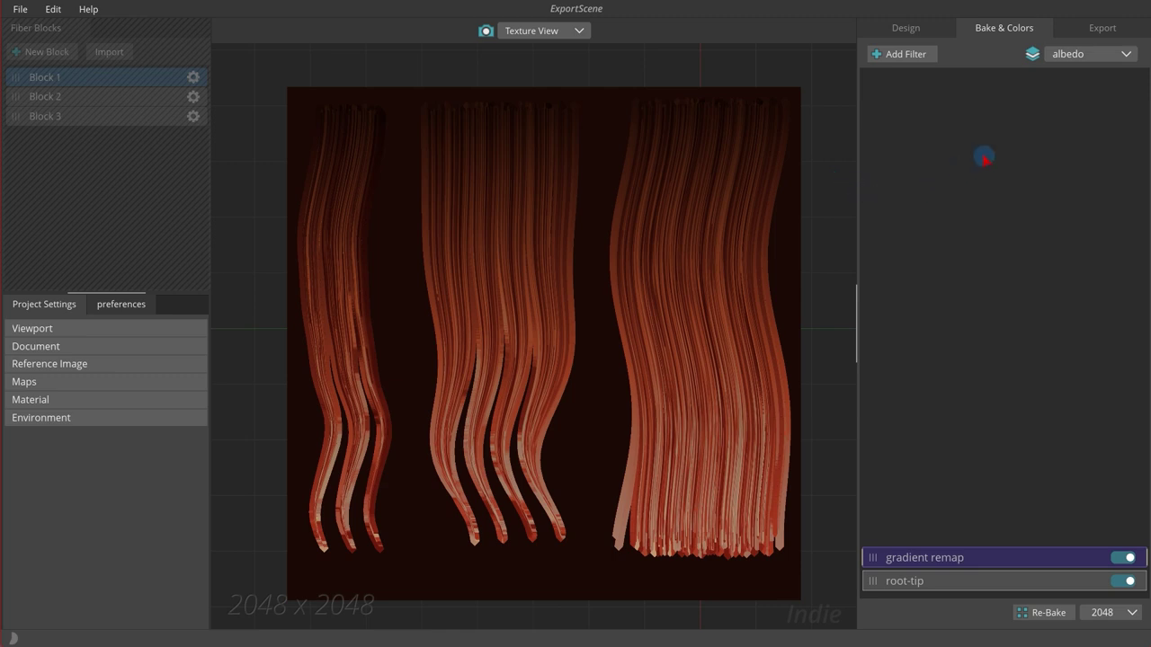
Show the export settings, leave simple and advanced export off, and select the C:\ExportFibershop path.
left_click(1104, 29)
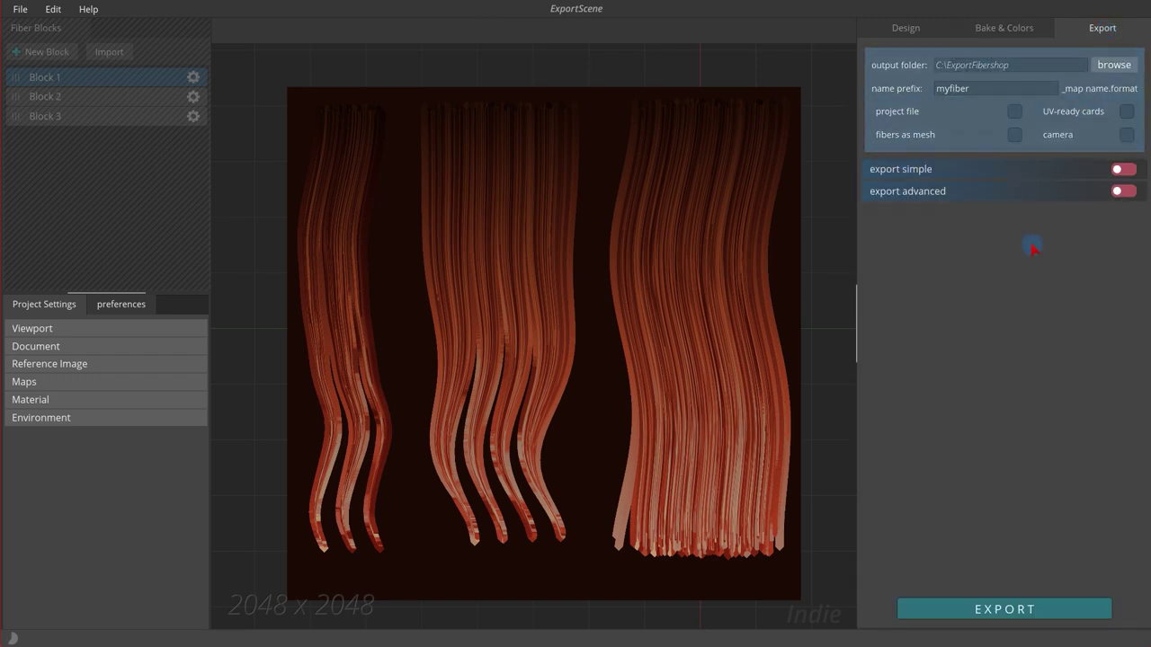
left_click(1124, 169)
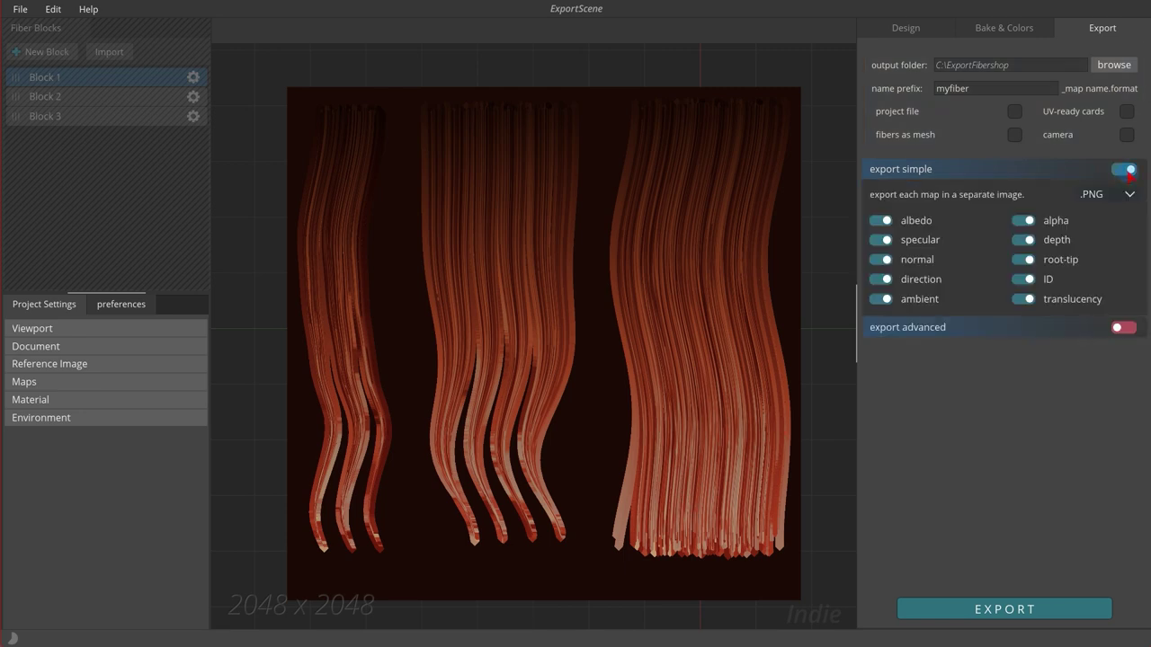
left_click(1125, 170)
left_click(1126, 192)
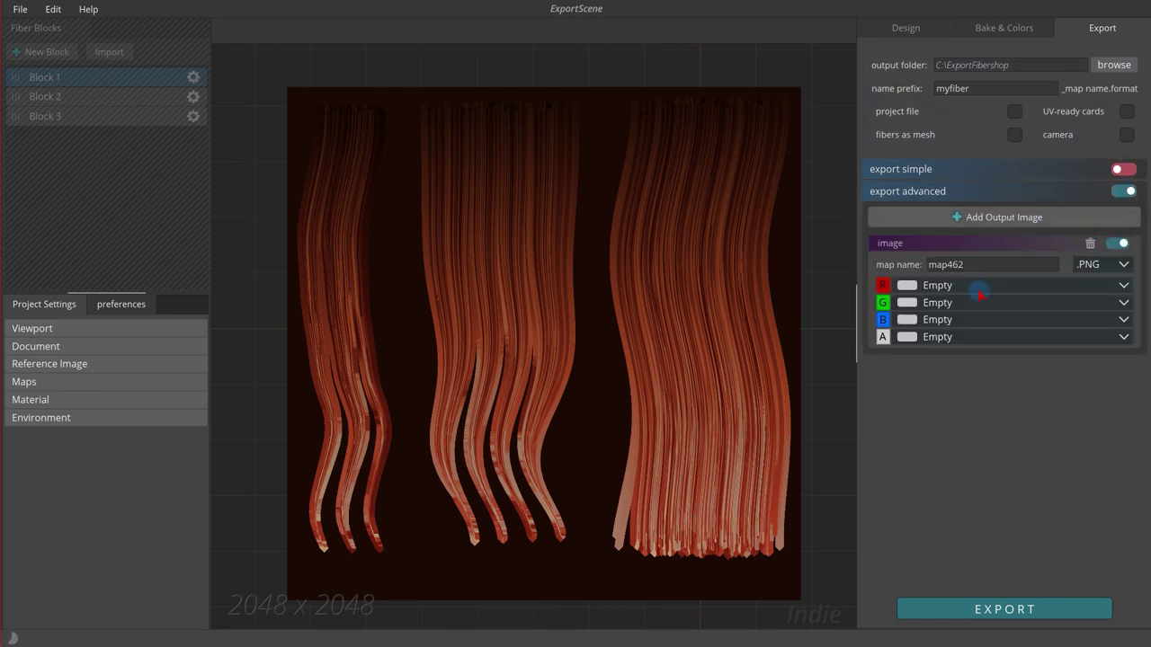
left_click(1126, 191)
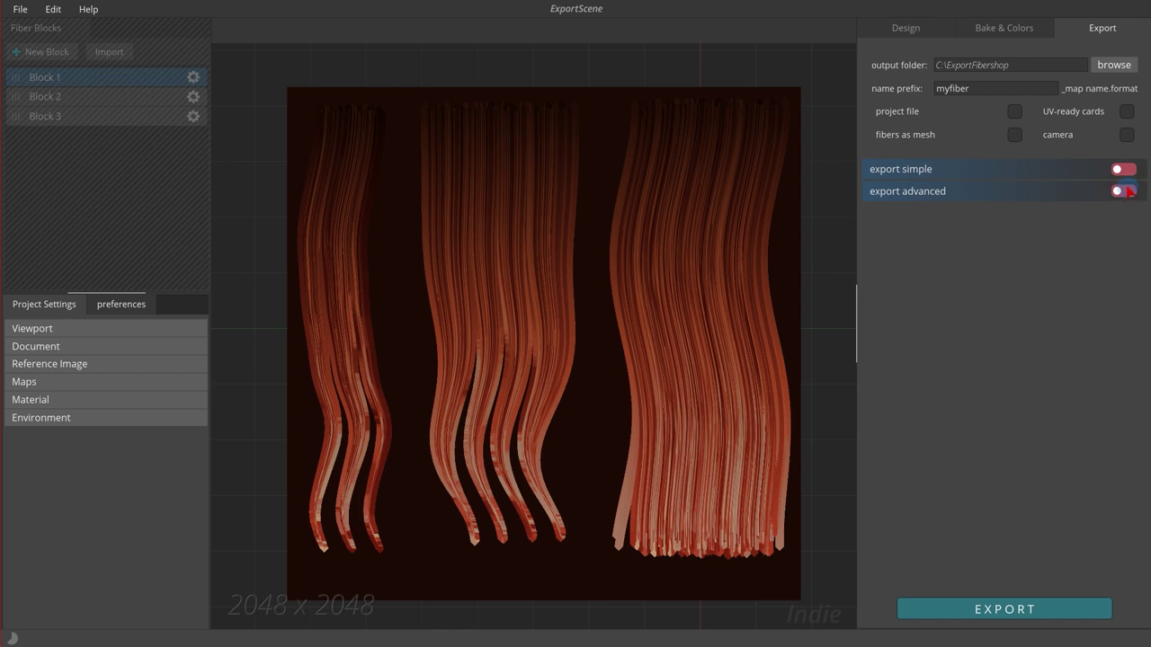
left_click(1038, 67)
double_click(1038, 67)
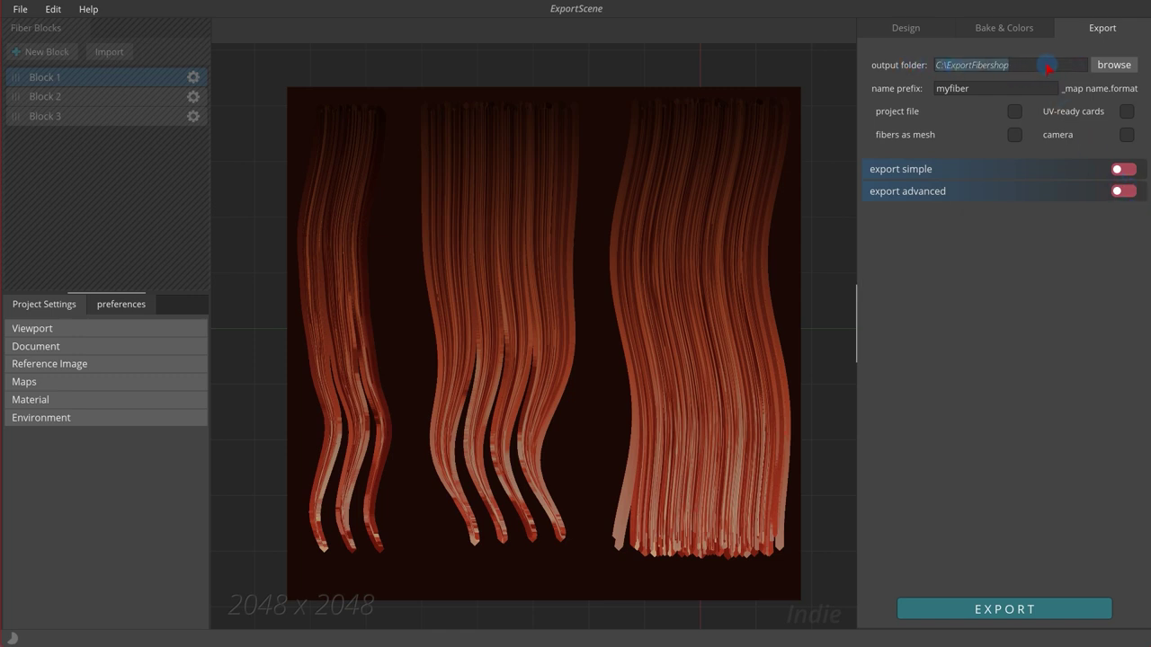
Review the C:\ExportFibershop output folder and the myfiber file name prefix.
left_click(1117, 71)
left_click(1063, 69)
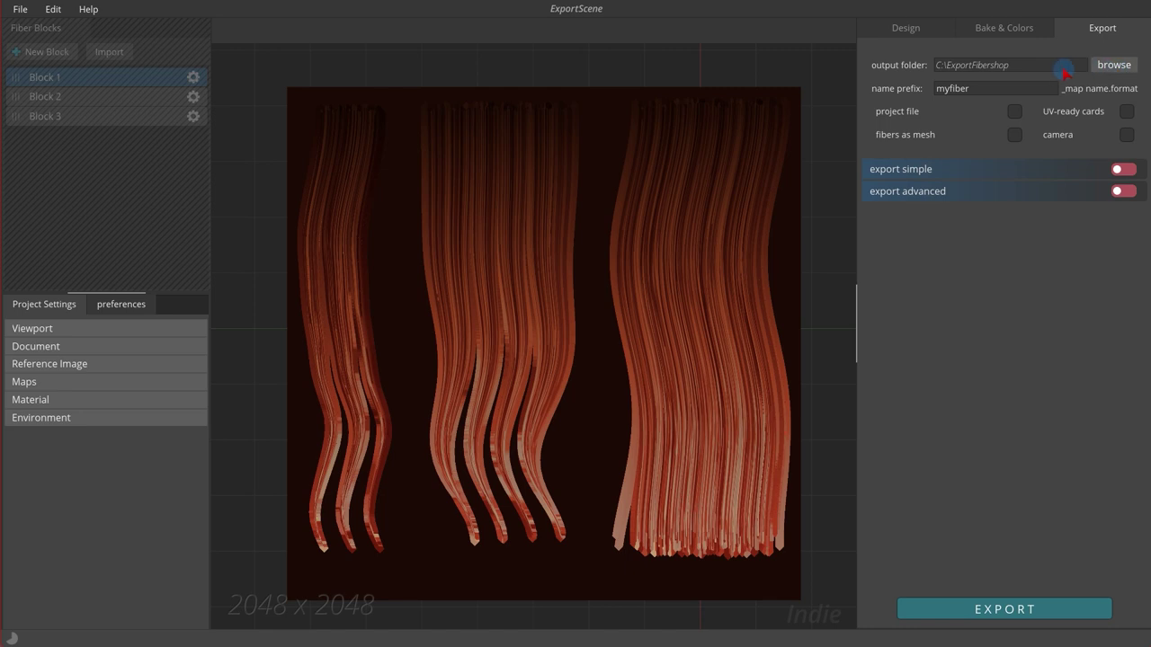
left_click(1050, 75)
double_click(1025, 89)
left_click(980, 89)
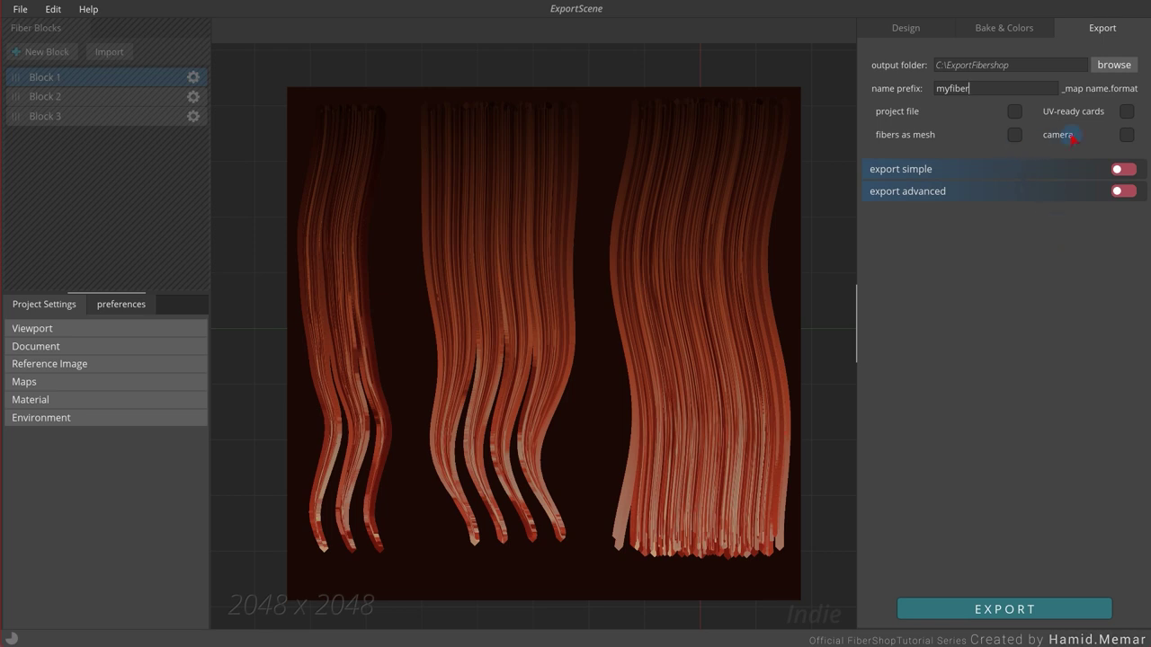
Leave UV-ready cards as the only ticked extra, with project file, fibers as mesh and camera unticked.
left_click(1014, 110)
left_click(1014, 134)
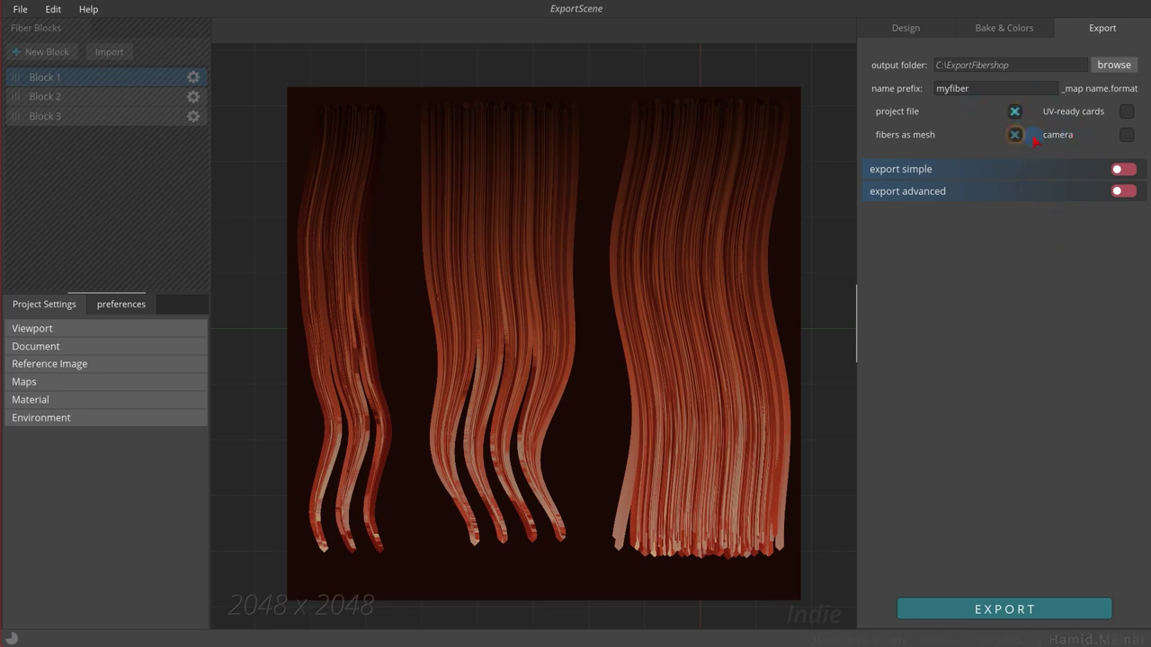
left_click(1125, 134)
left_click(1126, 111)
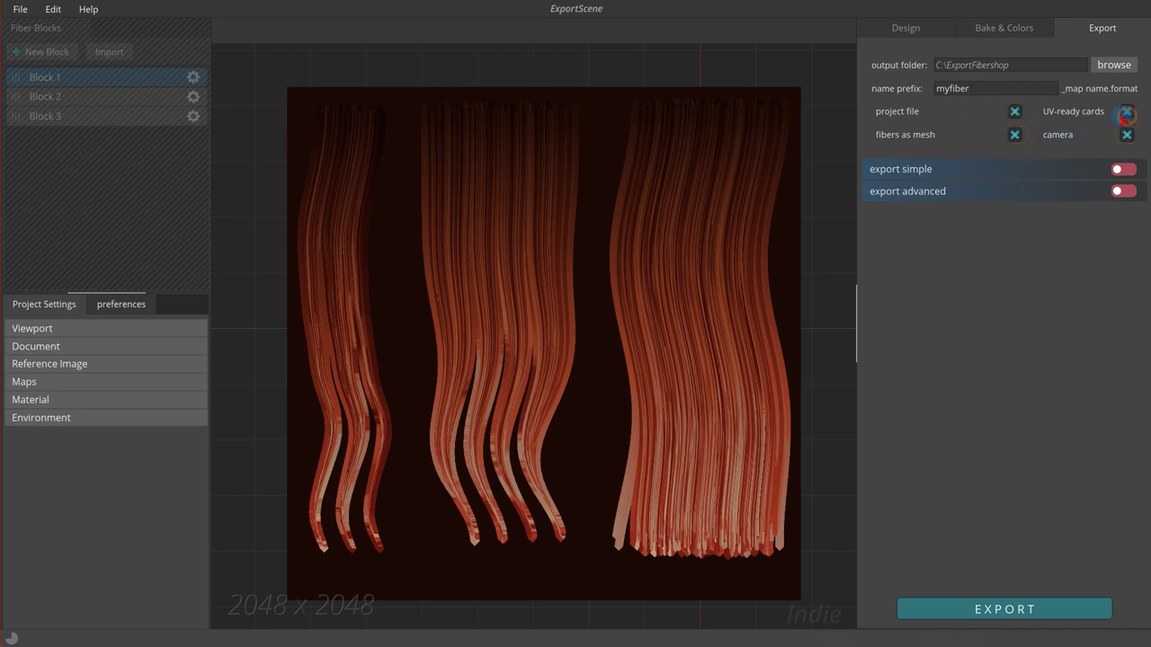
left_click(1014, 111)
left_click(1015, 134)
left_click(1126, 135)
left_click(1131, 172)
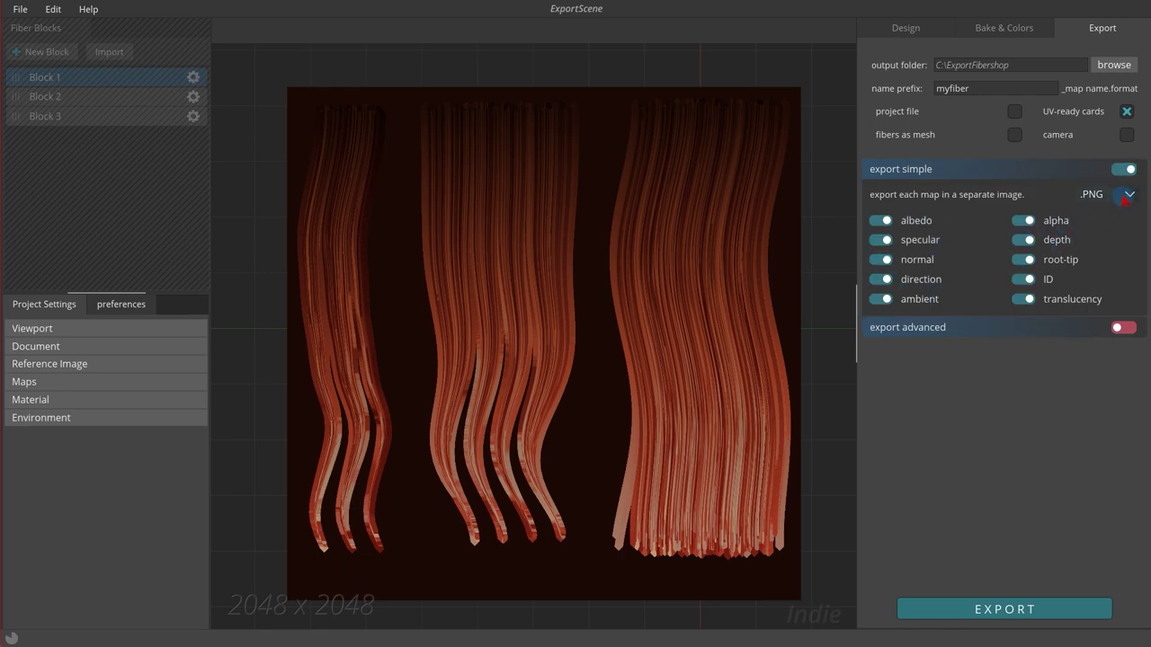
left_click(1124, 194)
left_click(1115, 226)
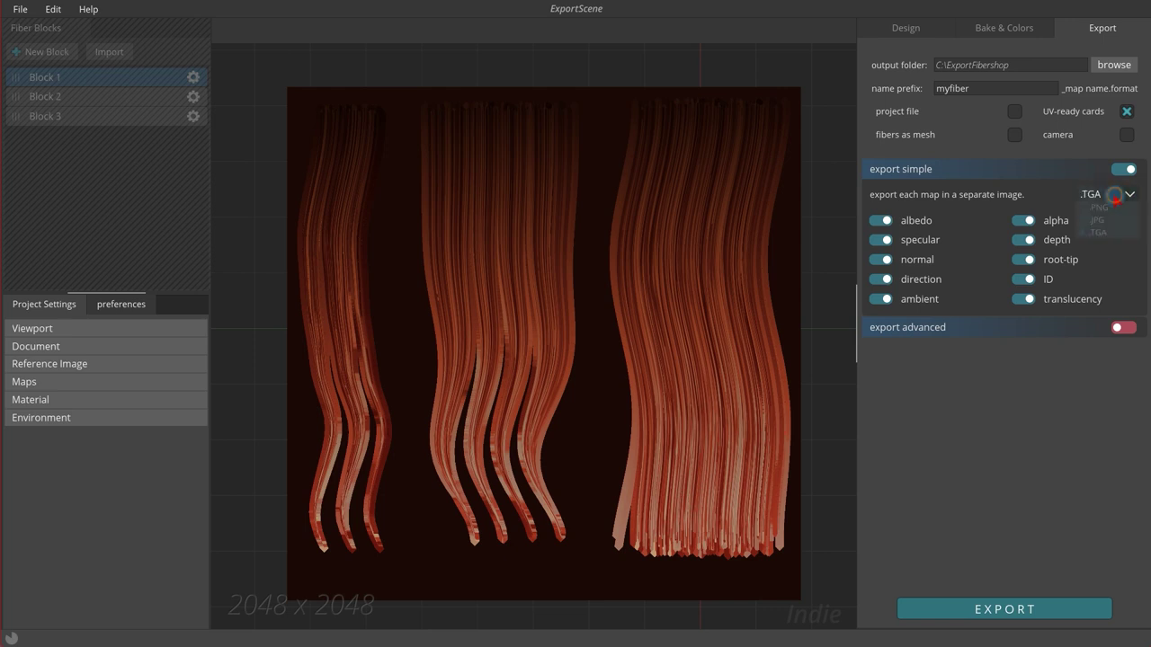
left_click(1109, 194)
left_click(1099, 220)
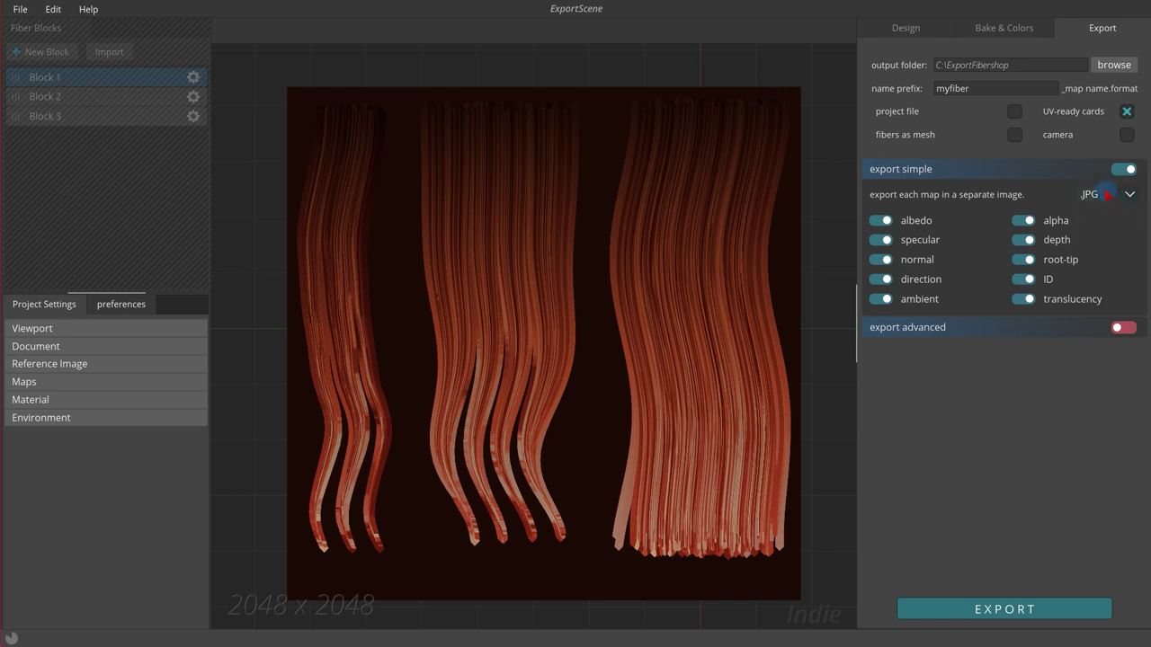
left_click(881, 240)
left_click(887, 241)
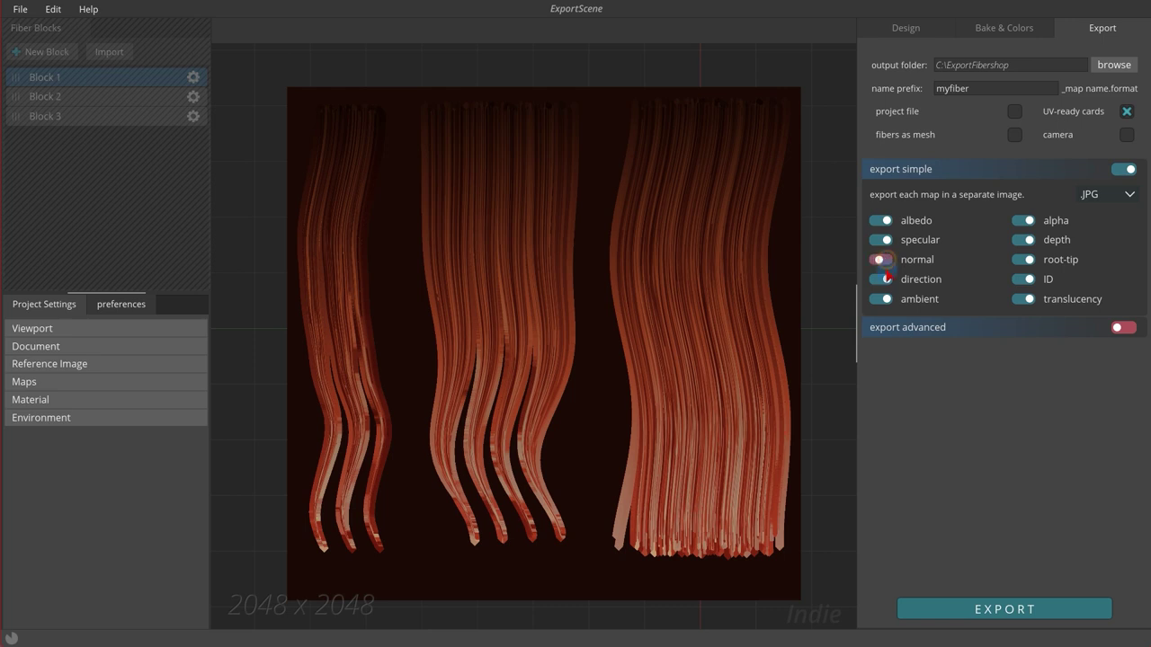
left_click(1024, 241)
left_click(1025, 241)
left_click(1049, 252)
left_click(1102, 235)
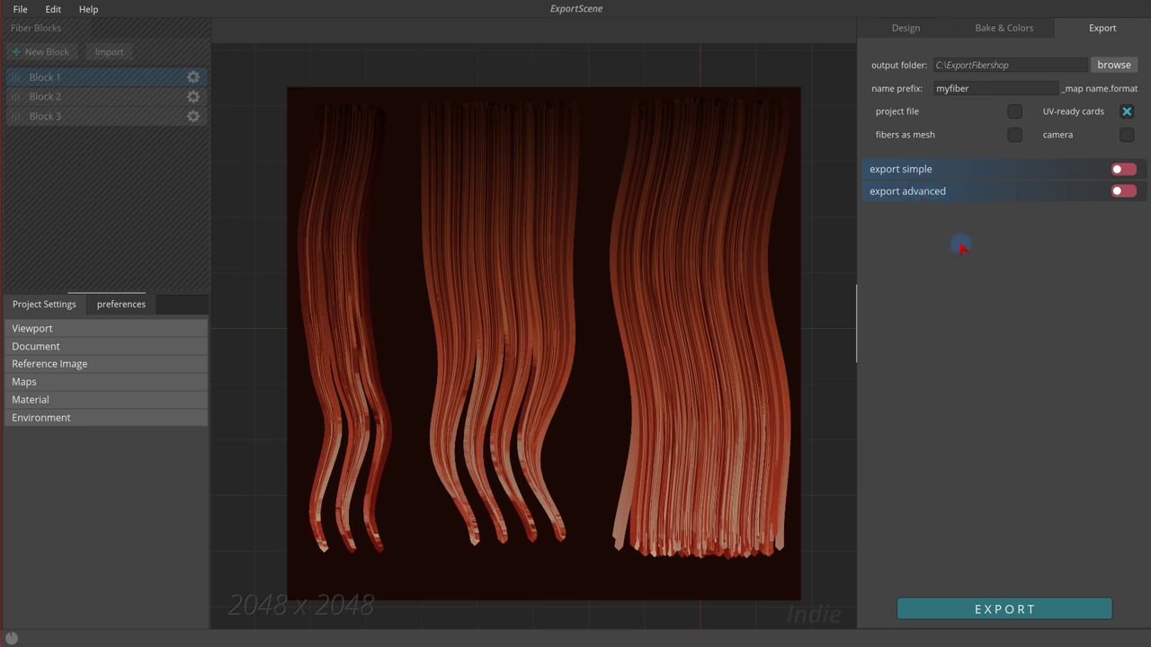
Scroll back up to the top of the export settings panel.
scroll(674, 290, "up", 2)
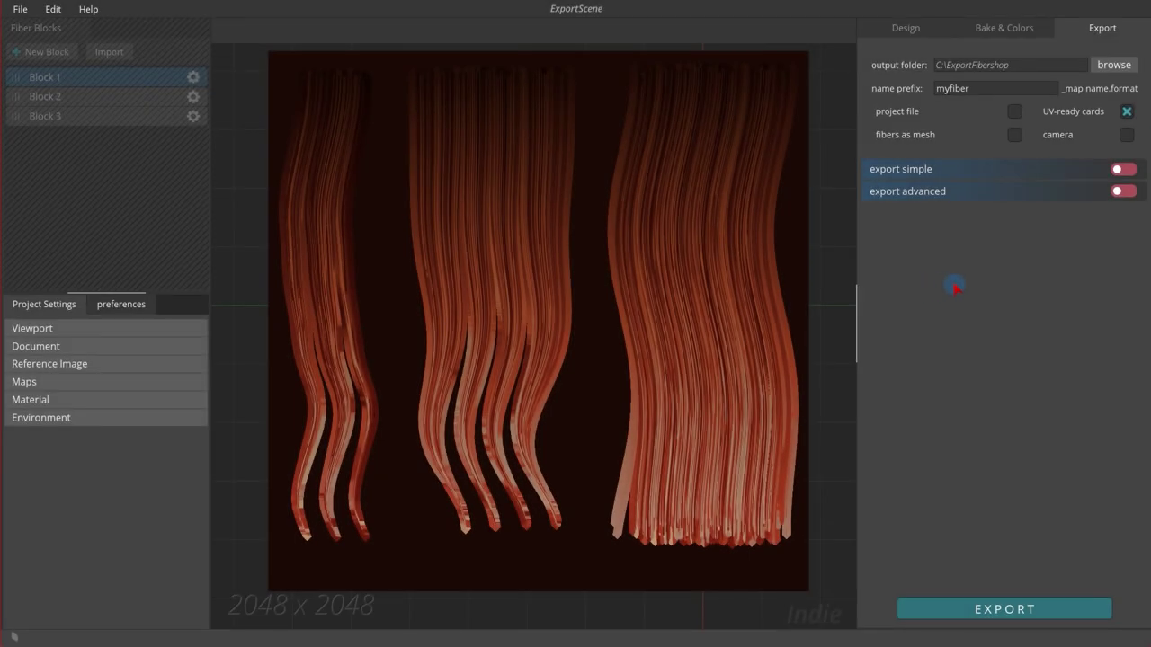
Turn on advanced export and keep a single output image, myfiber_map462.PNG, with empty channels.
left_click(1124, 192)
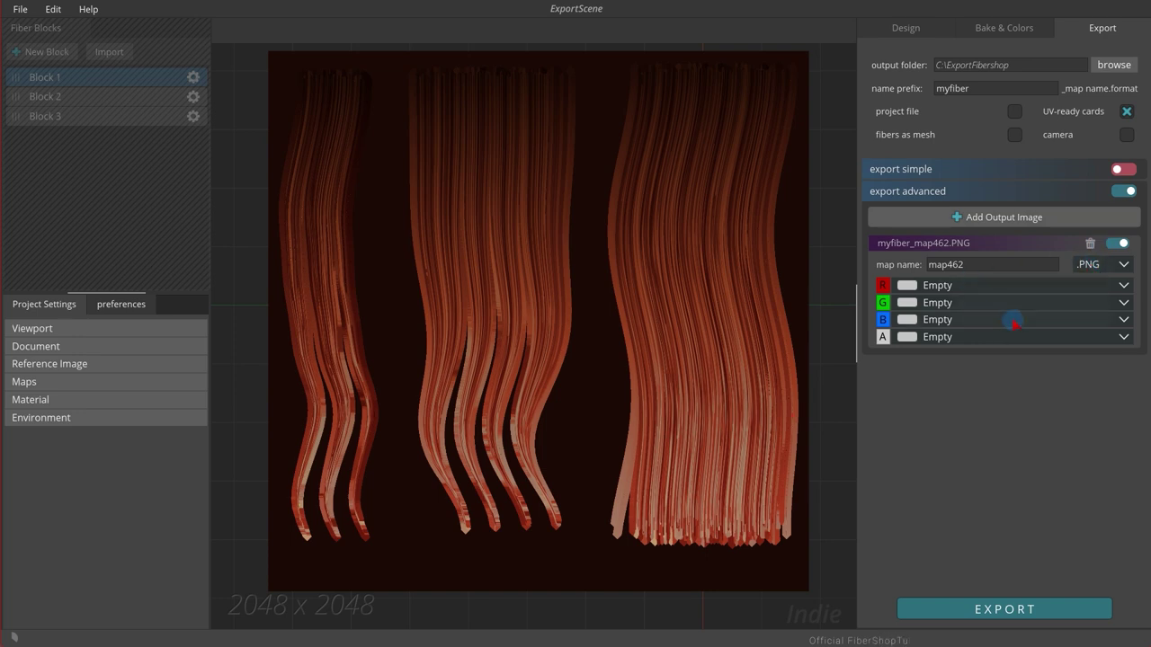
left_click(1019, 221)
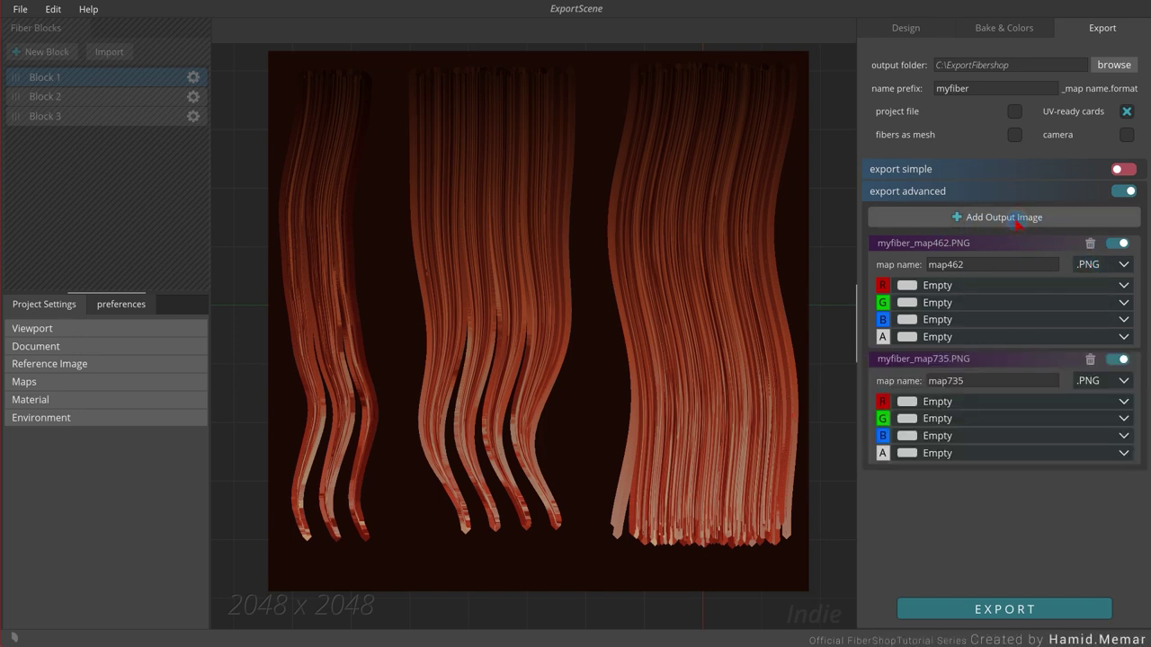
left_click(1090, 361)
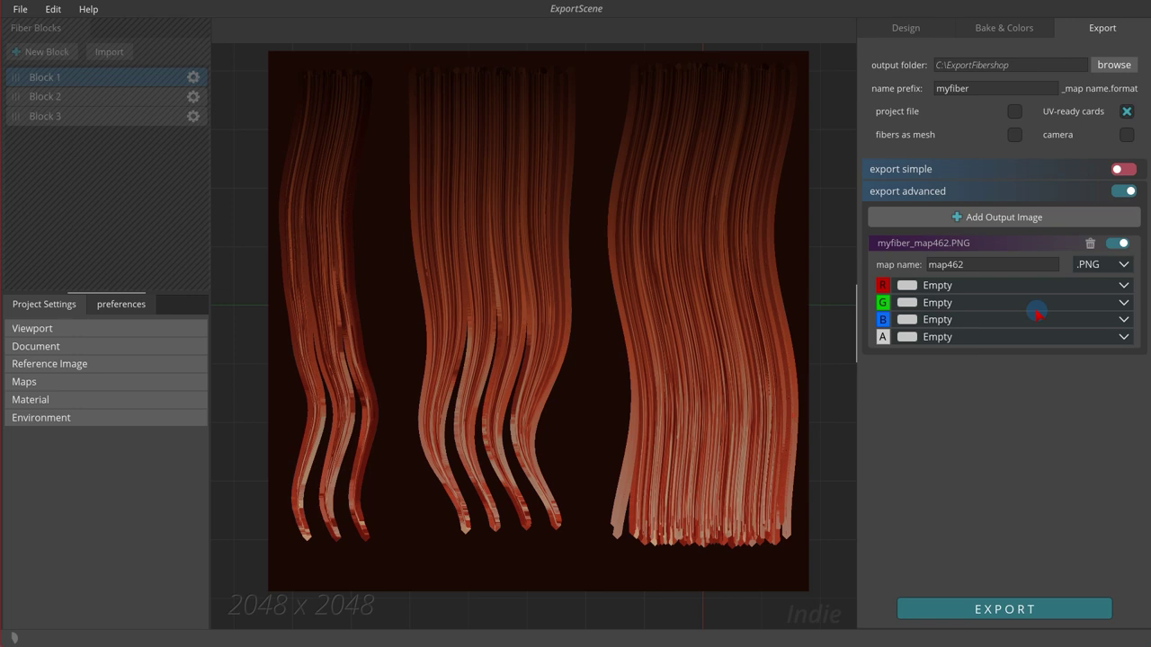
left_click(1116, 245)
left_click(1116, 244)
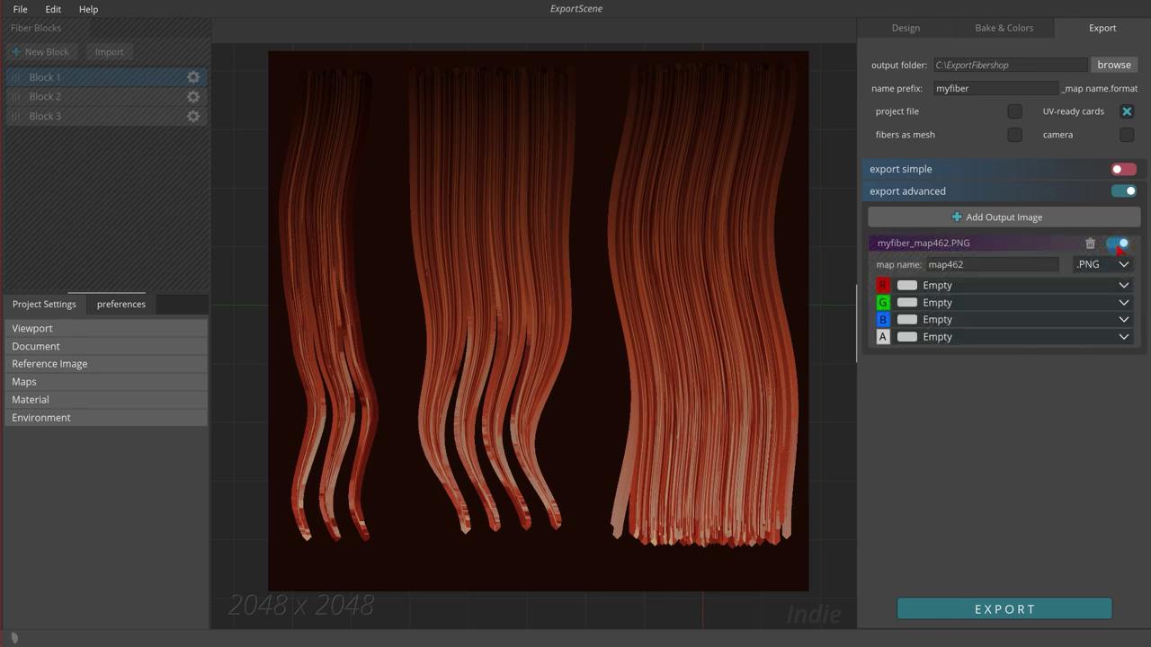
double_click(1004, 263)
left_click(1088, 264)
left_click(997, 262)
Rename the output image's map to my_texture.
double_click(993, 266)
type("my_texture")
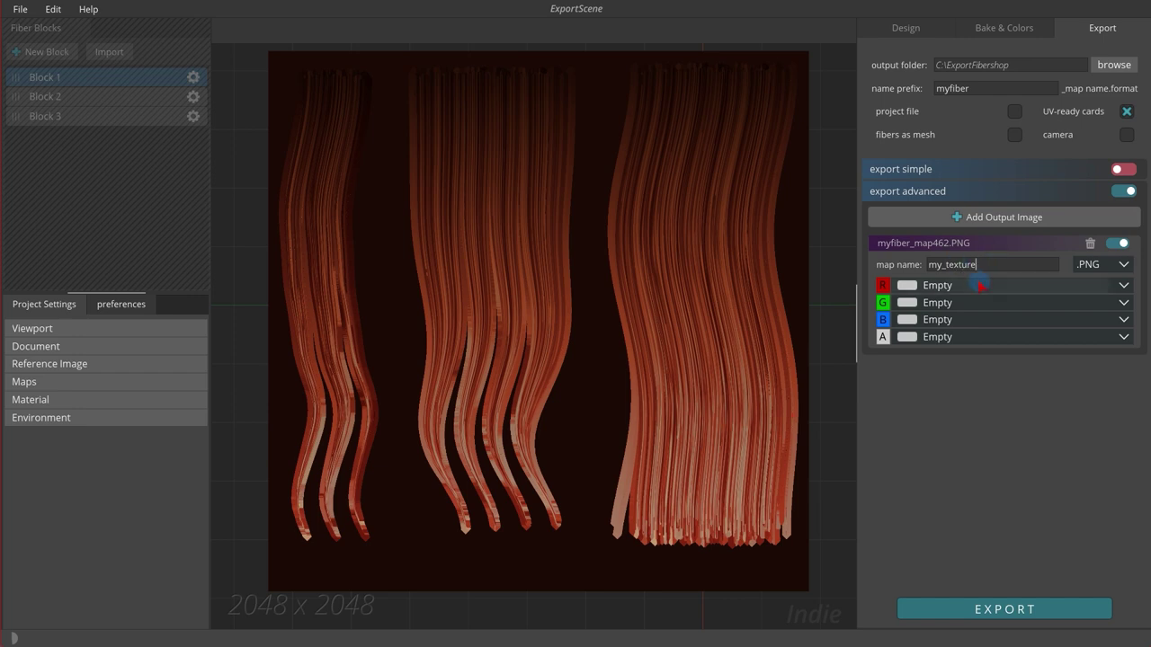
left_click(980, 285)
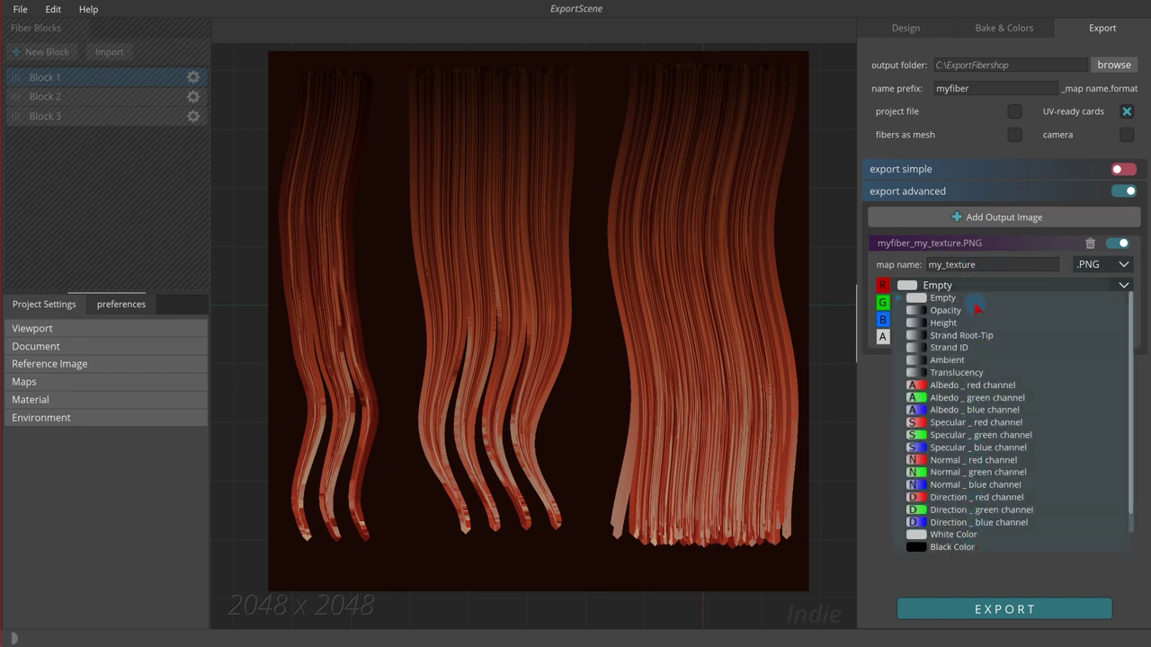
left_click(980, 302)
left_click(980, 302)
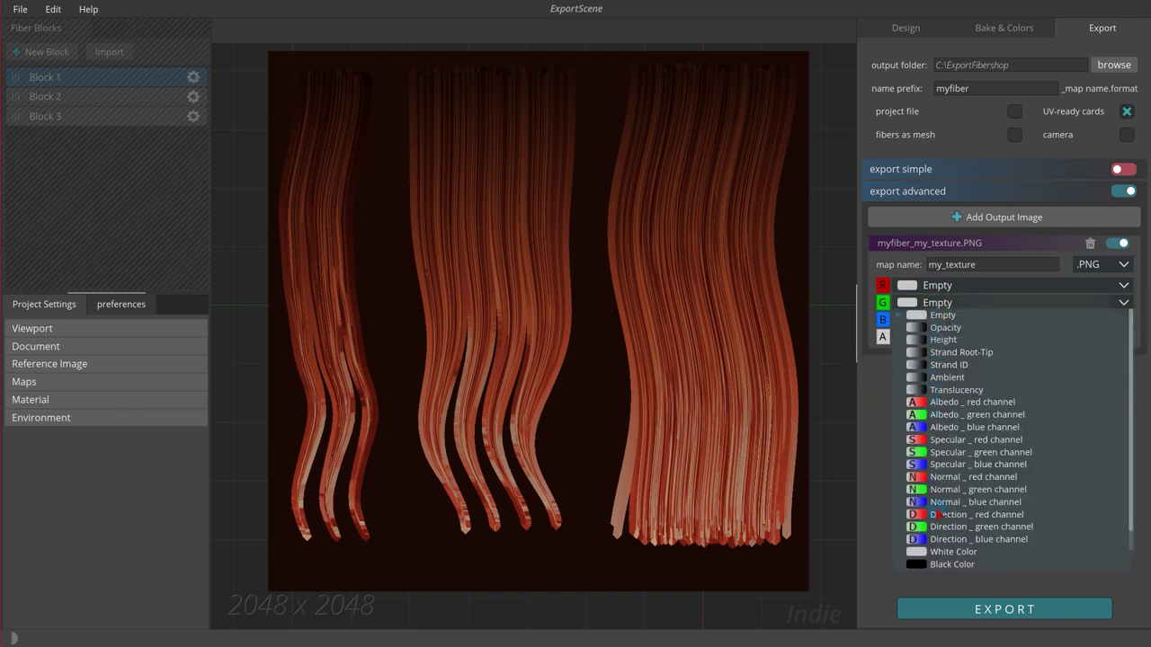
left_click(981, 306)
left_click(980, 319)
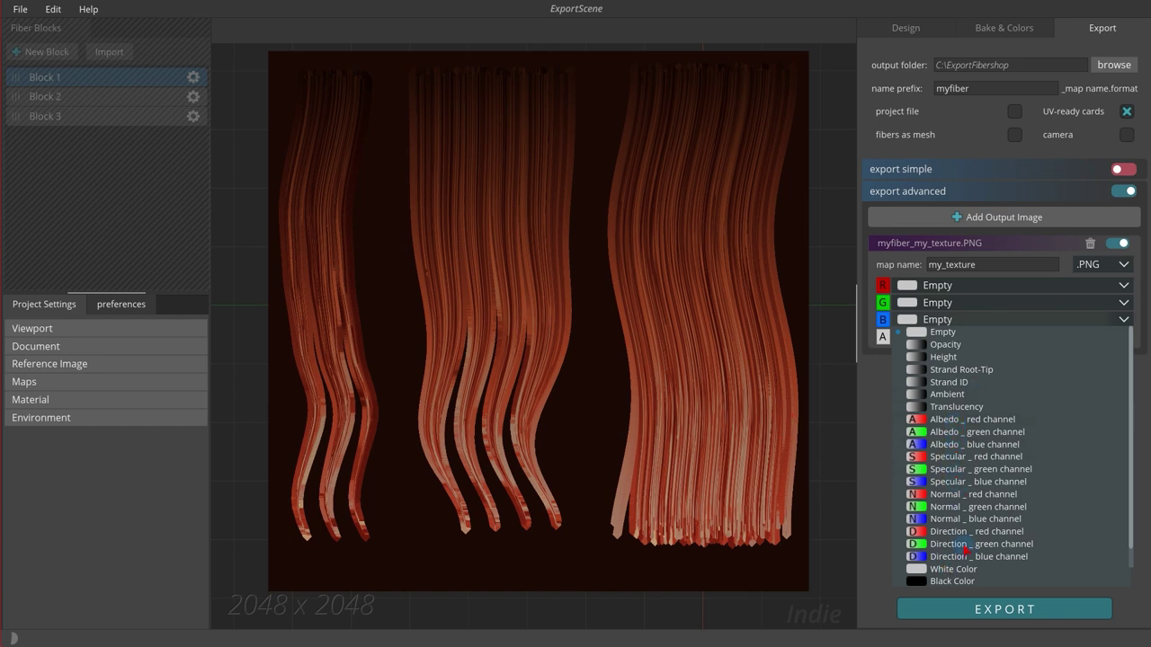
left_click(980, 320)
Set the R, G, B, A channels to Opacity, Translucency, Albedo red and Direction red.
left_click(980, 285)
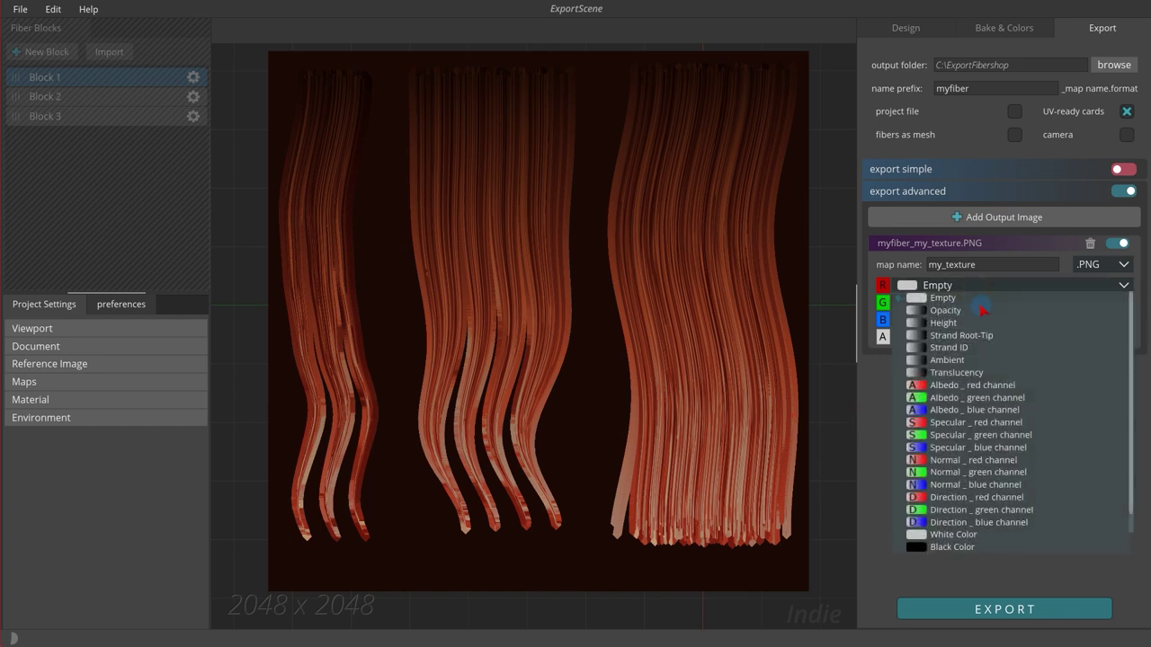
left_click(962, 312)
left_click(966, 303)
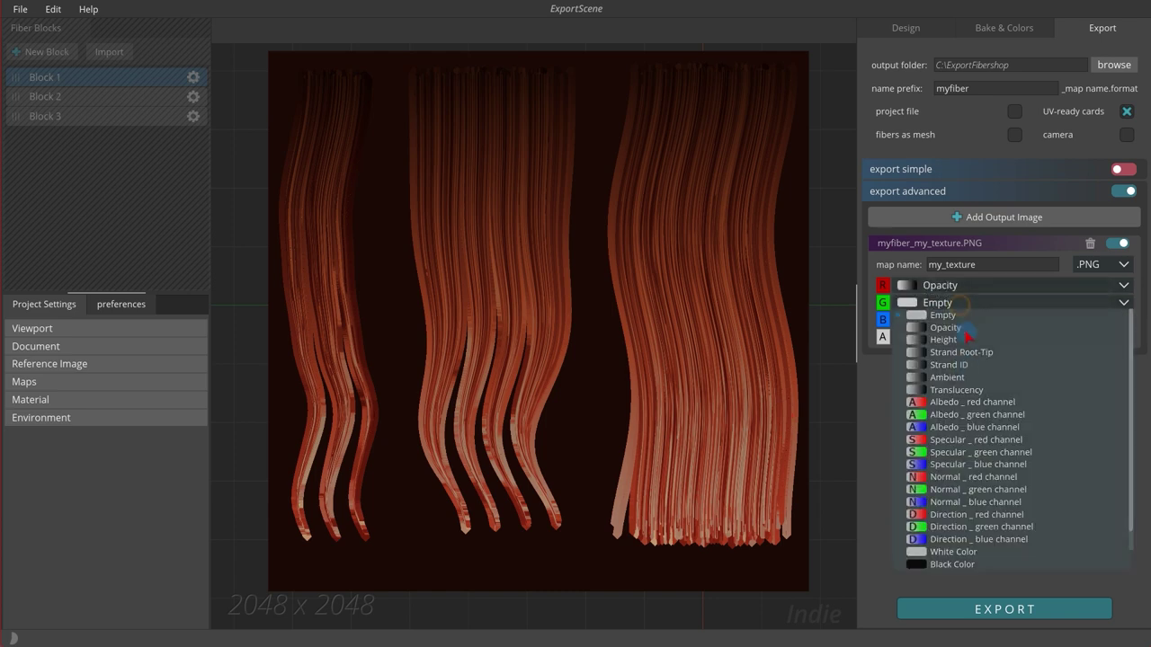
left_click(966, 390)
left_click(960, 320)
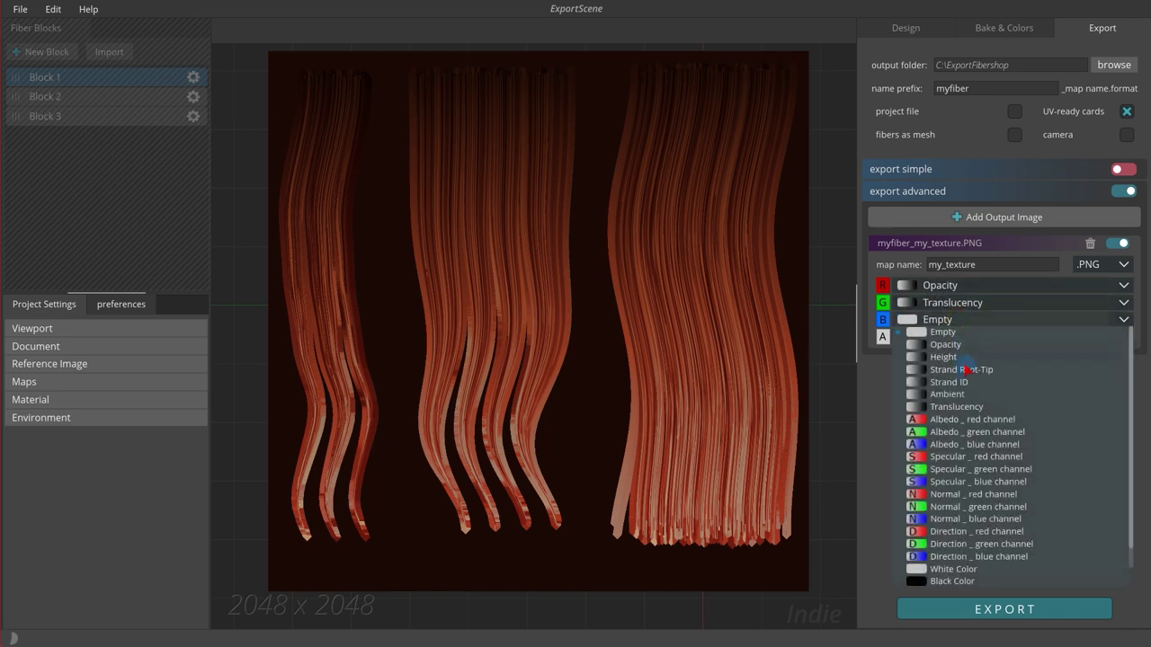
left_click(982, 421)
left_click(968, 340)
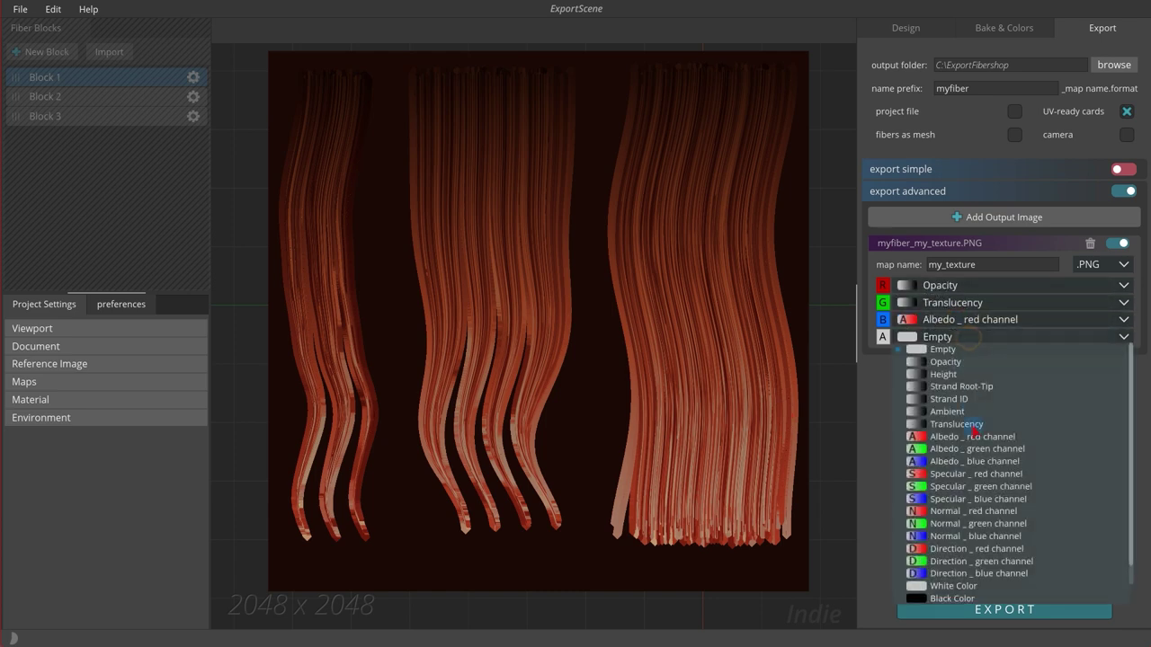
left_click(975, 548)
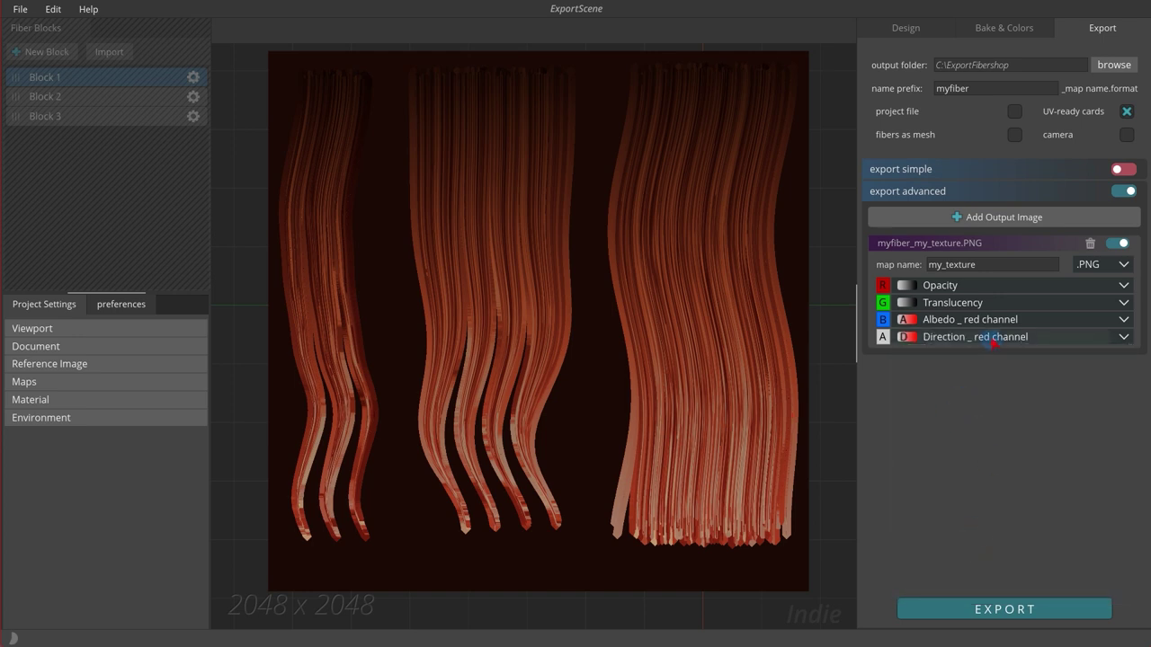
Export all ten maps as separate JPGs plus project file, fiber mesh and camera to C:\ExportFibershop.
left_click(1125, 193)
left_click(1126, 169)
left_click(1126, 135)
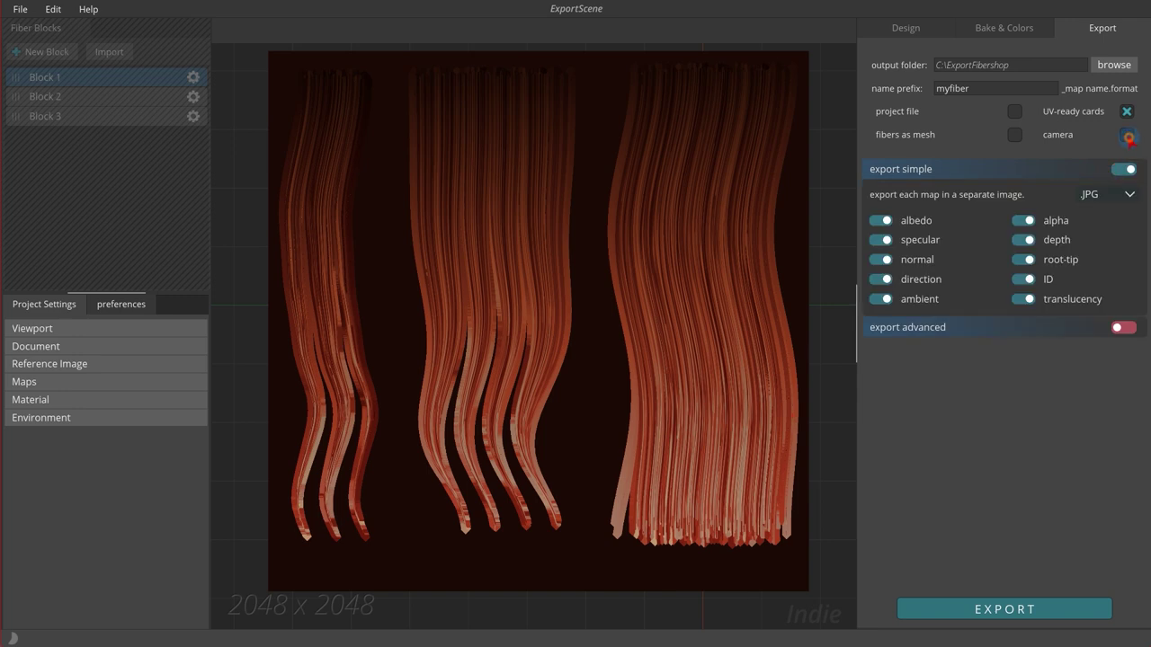
left_click(1015, 135)
left_click(1014, 111)
left_click(1005, 609)
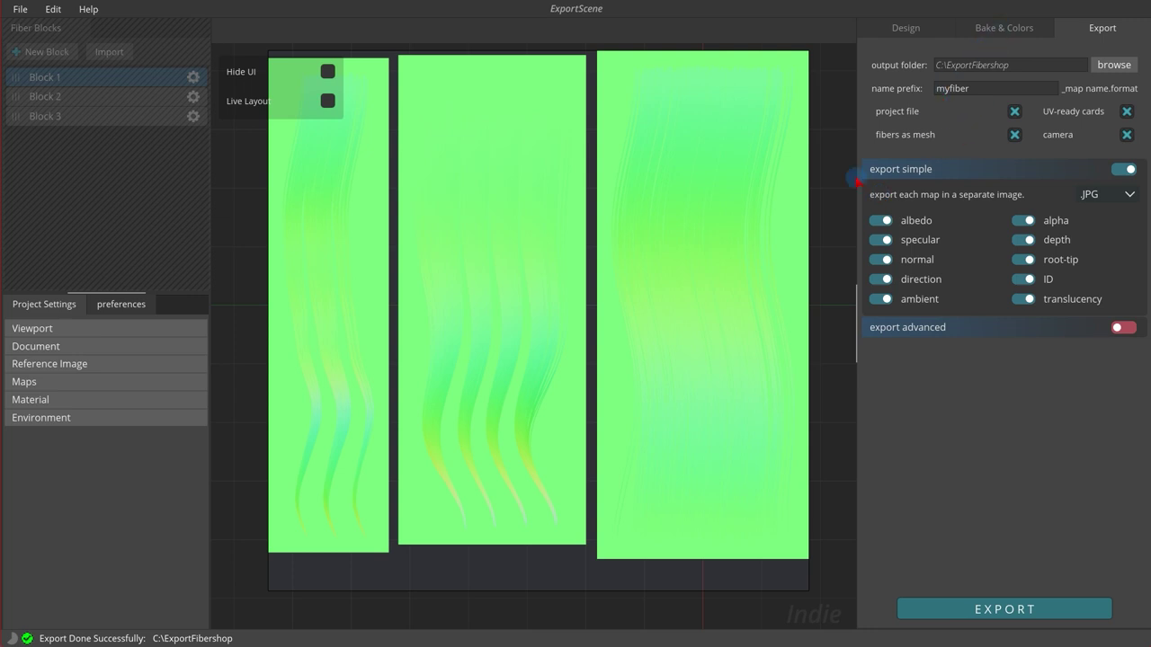
left_click(1004, 28)
scroll(727, 159, "up", 2)
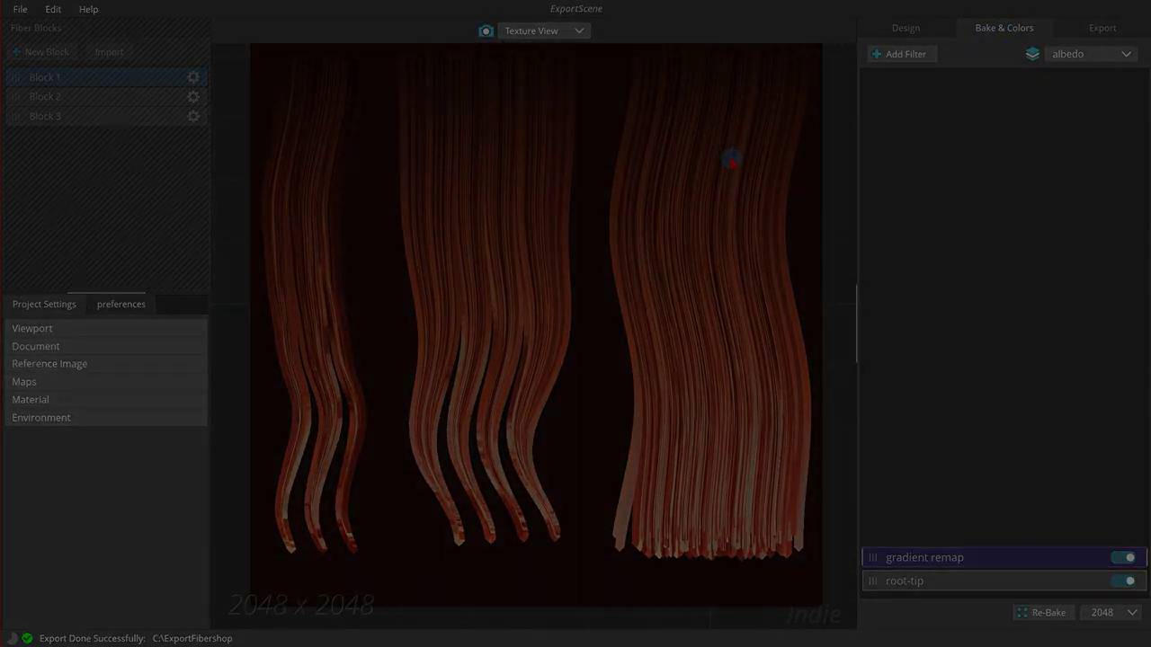